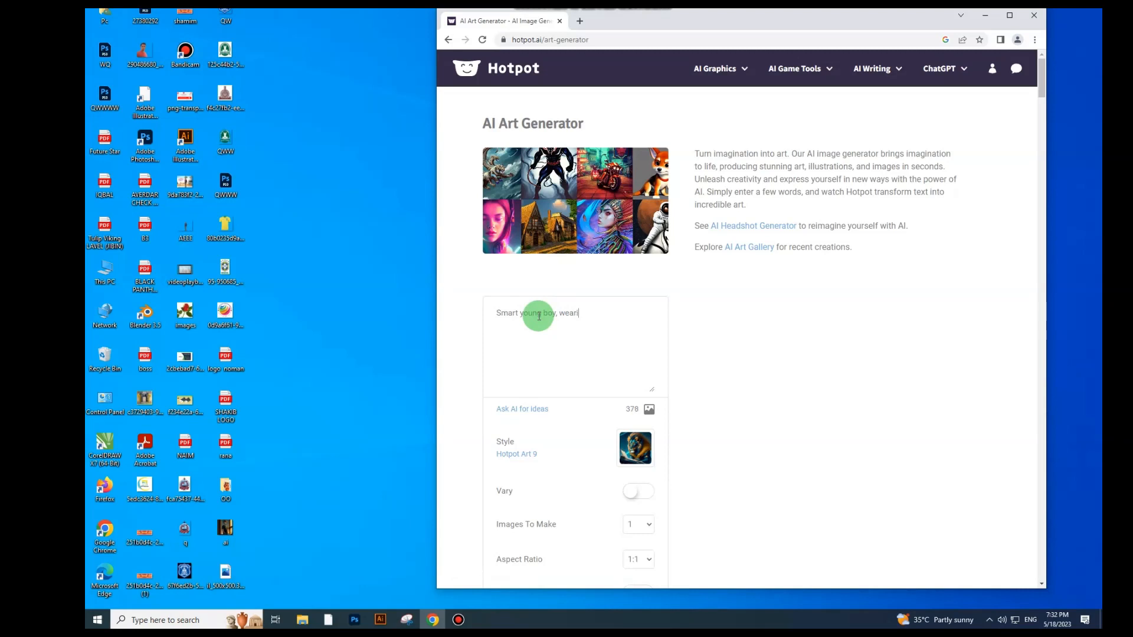
Generate an image from the prompt "Smart young boy, wearing black t-shirt, blue jeans, little beard, sitting on sofa, sunset view from".
{"action": "type", "text": "lack t-shirt, blue jeans, litt"}
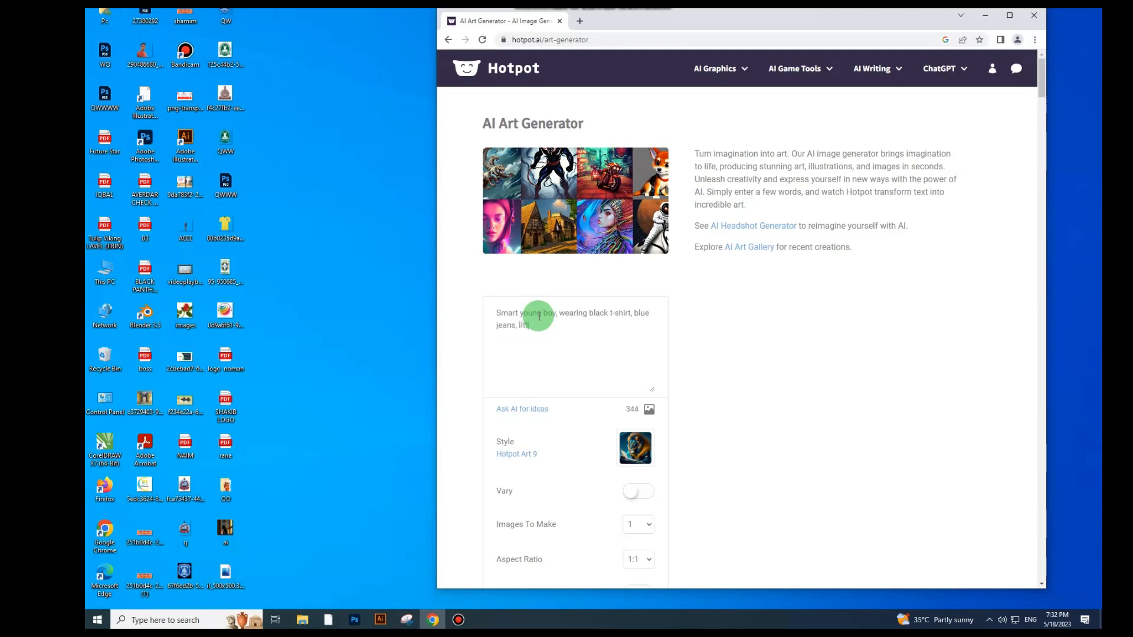
{"action": "type", "text": "beard, sitting on sofa, sunset"}
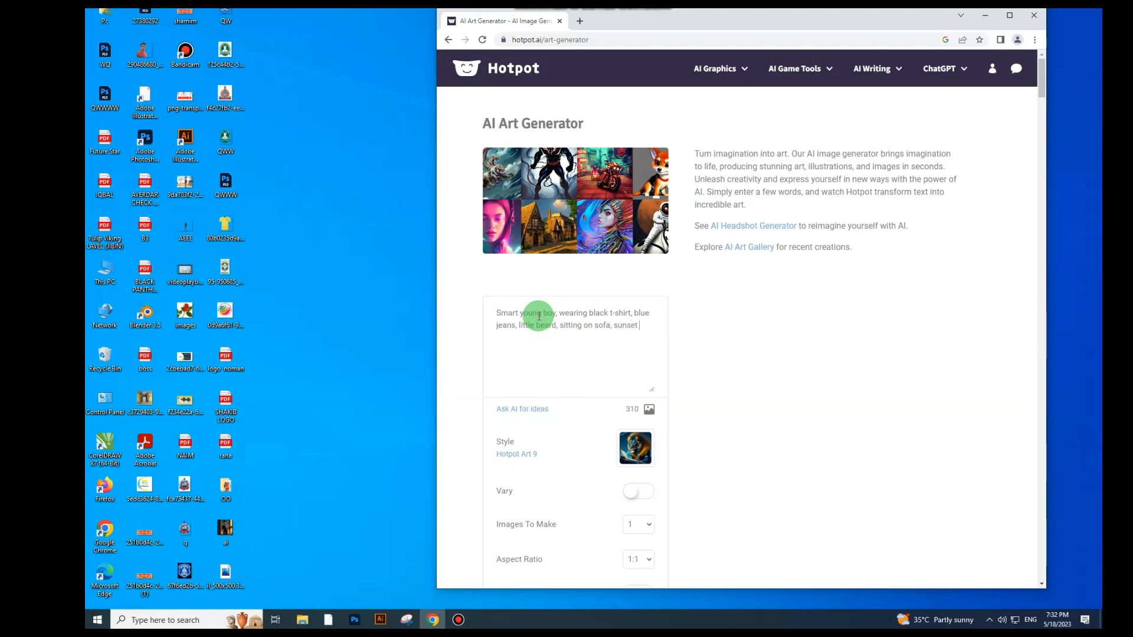
{"action": "type", "text": " view from"}
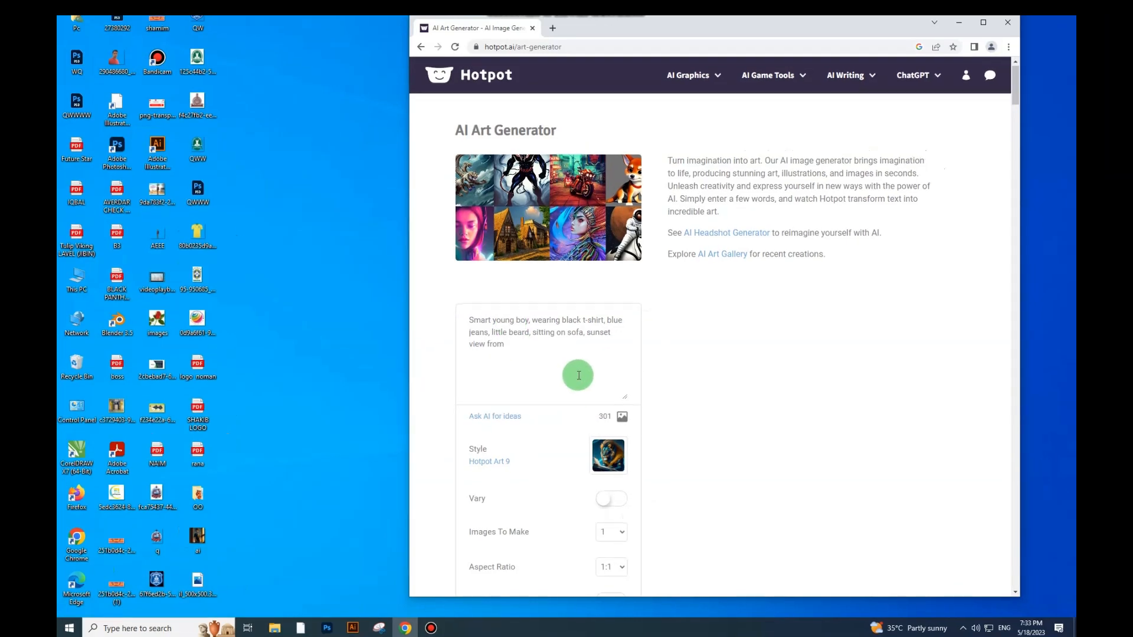
{"action": "scroll", "coordinate": [604, 367], "scroll_direction": "down", "scroll_amount": 5}
{"action": "left_click", "coordinate": [546, 435]}
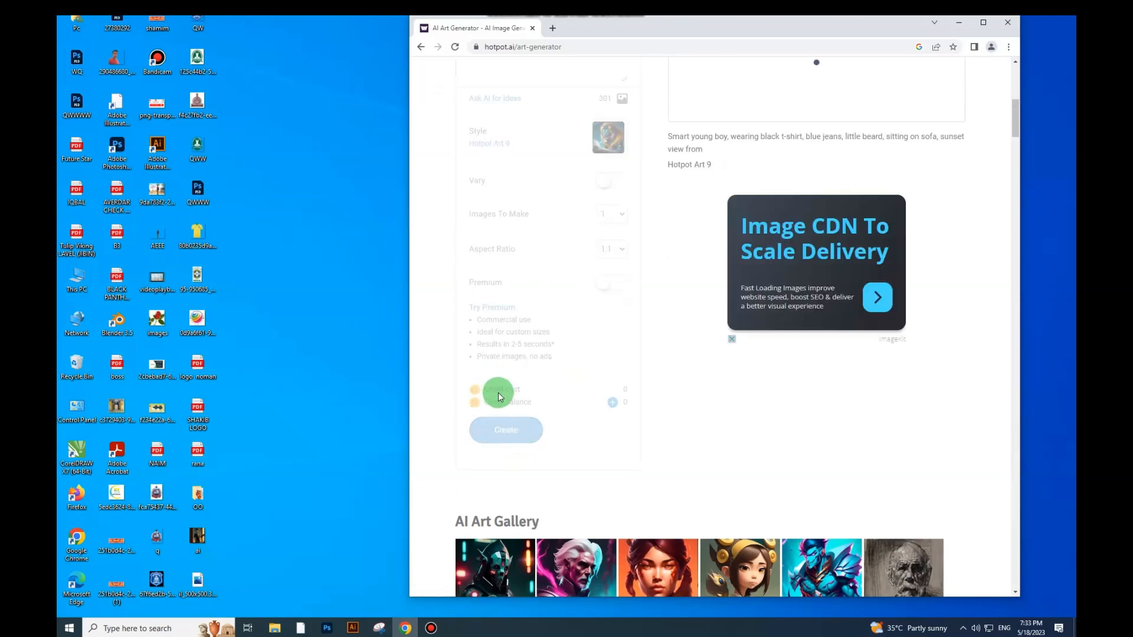
{"action": "scroll", "coordinate": [652, 395], "scroll_direction": "up", "scroll_amount": 3}
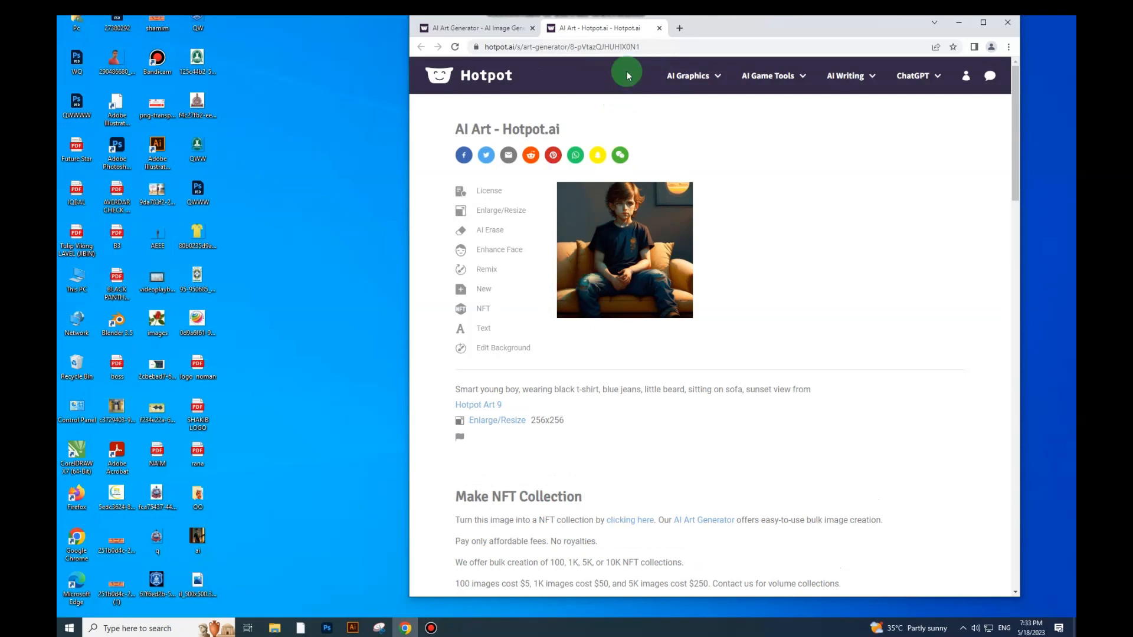
Reopen the generated boy image on its own page and save it to the Desktop as a PNG named project.
{"action": "left_click", "coordinate": [658, 32]}
{"action": "left_click", "coordinate": [672, 297]}
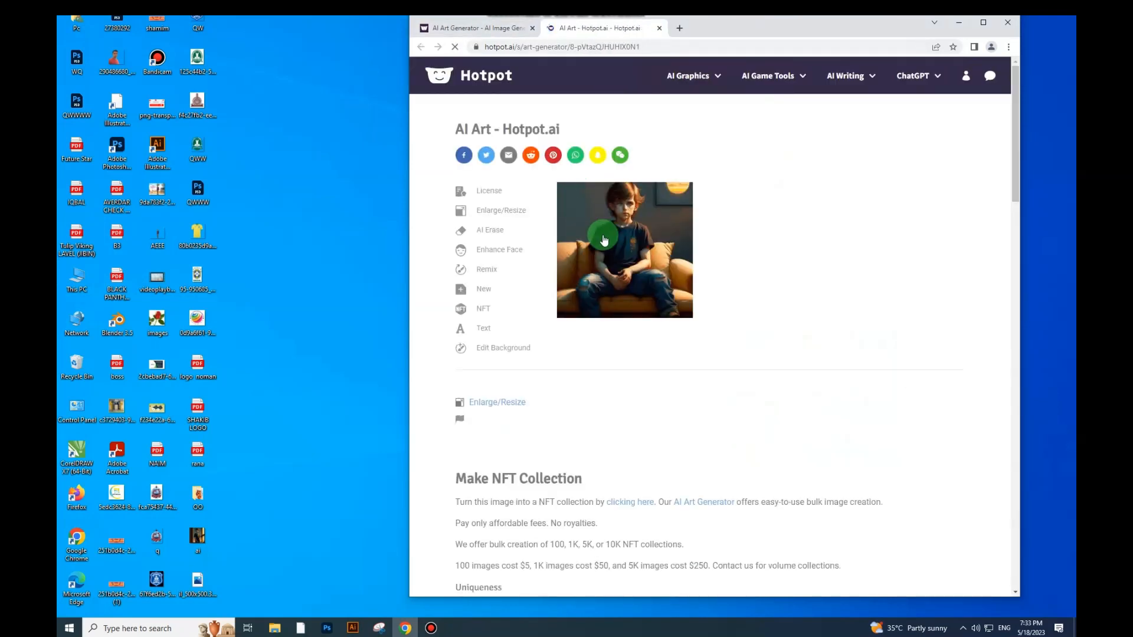
{"action": "right_click", "coordinate": [604, 238]}
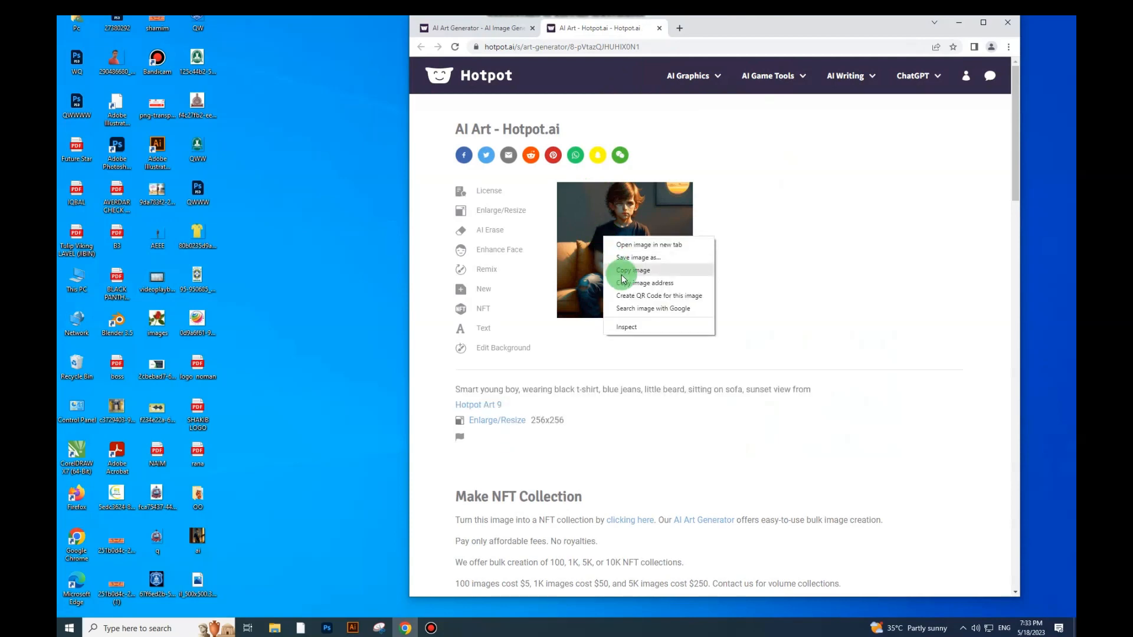
{"action": "left_click", "coordinate": [628, 258]}
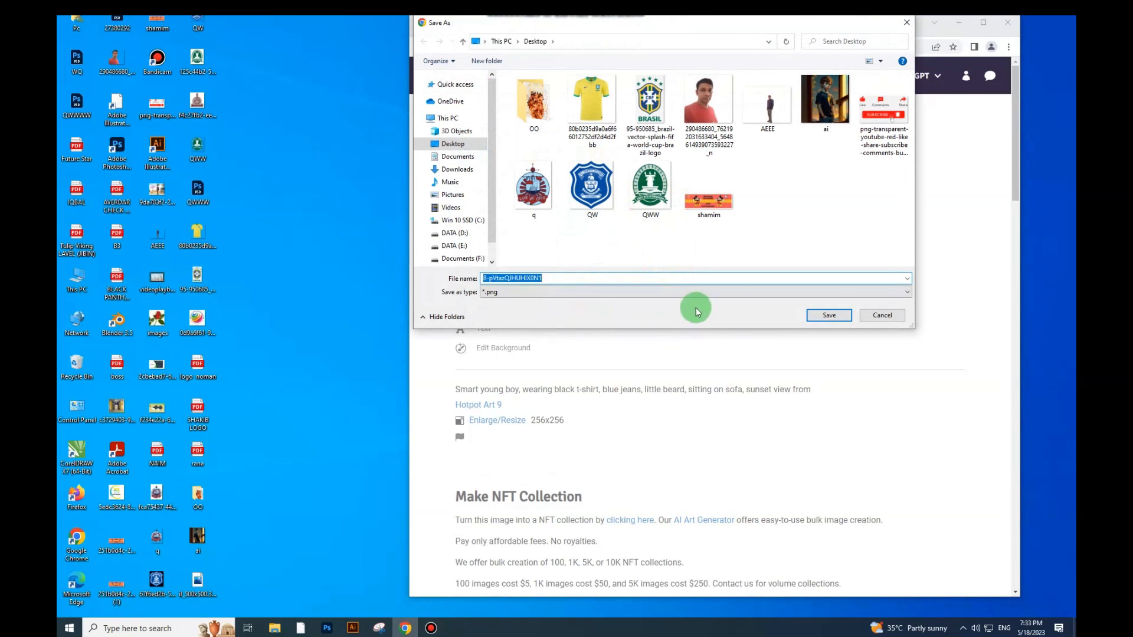
{"action": "left_click", "coordinate": [886, 293]}
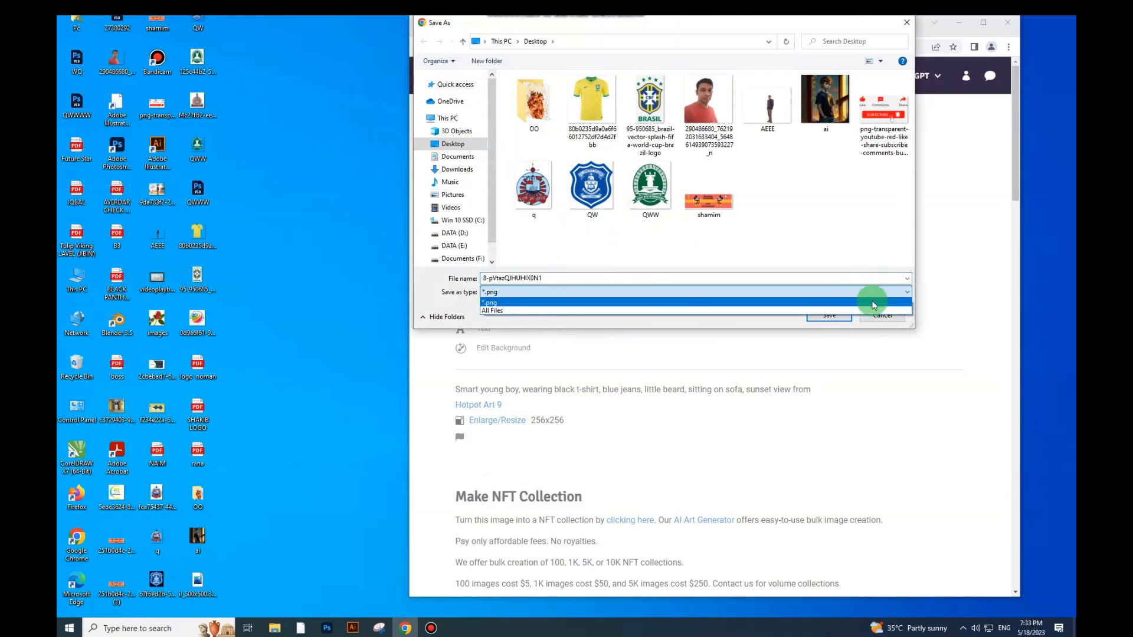
{"action": "left_click", "coordinate": [773, 346]}
{"action": "left_click", "coordinate": [823, 314]}
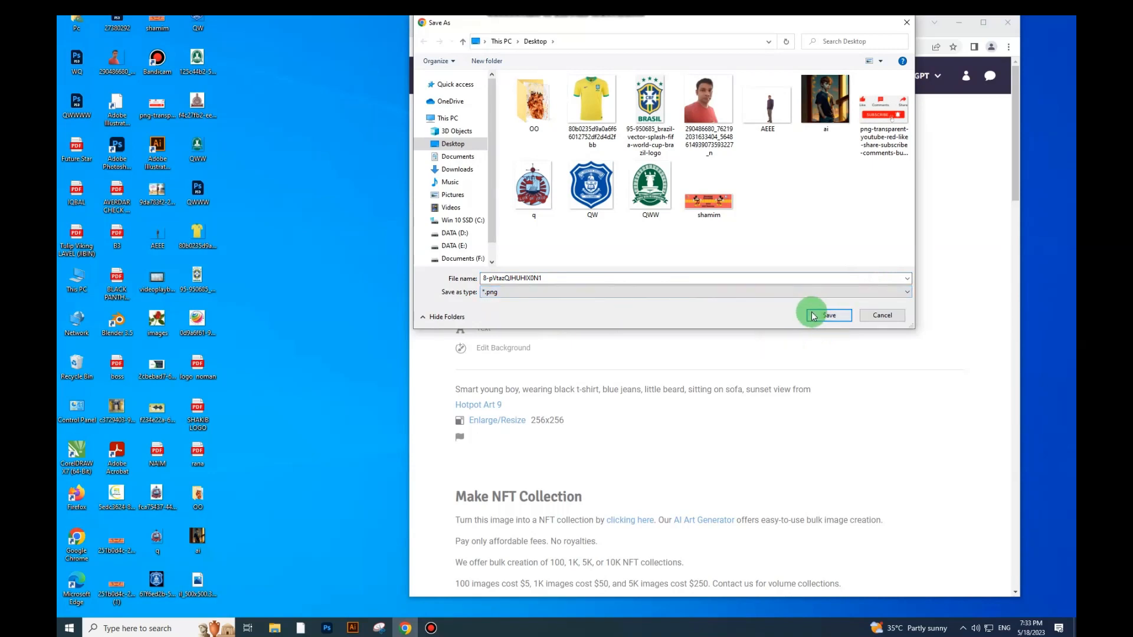
{"action": "double_click", "coordinate": [545, 278]}
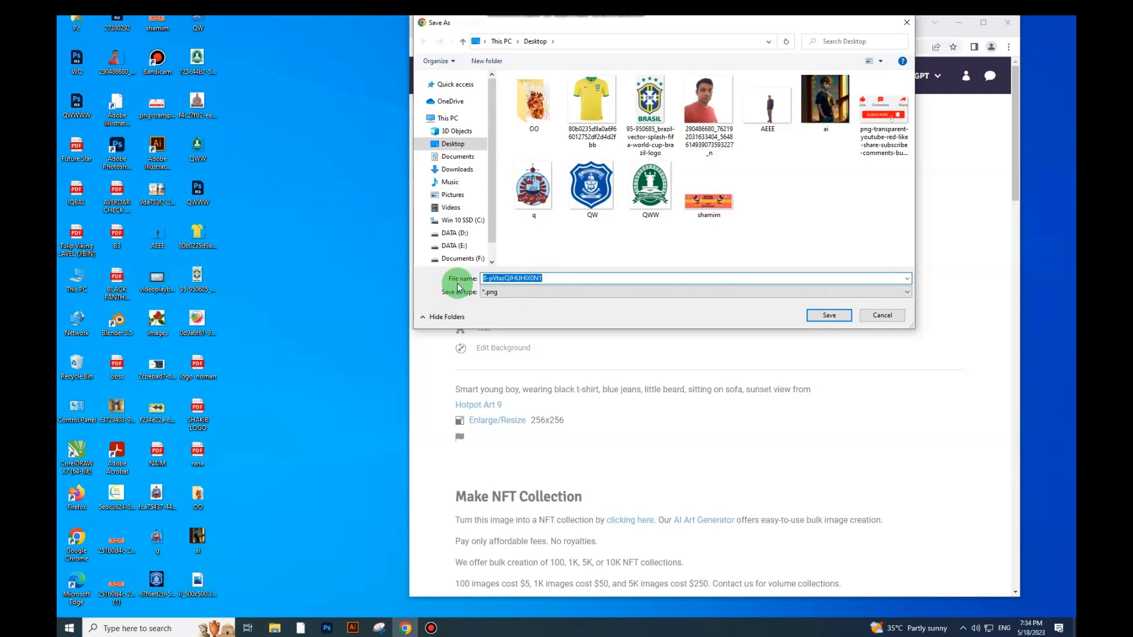
{"action": "type", "text": "project"}
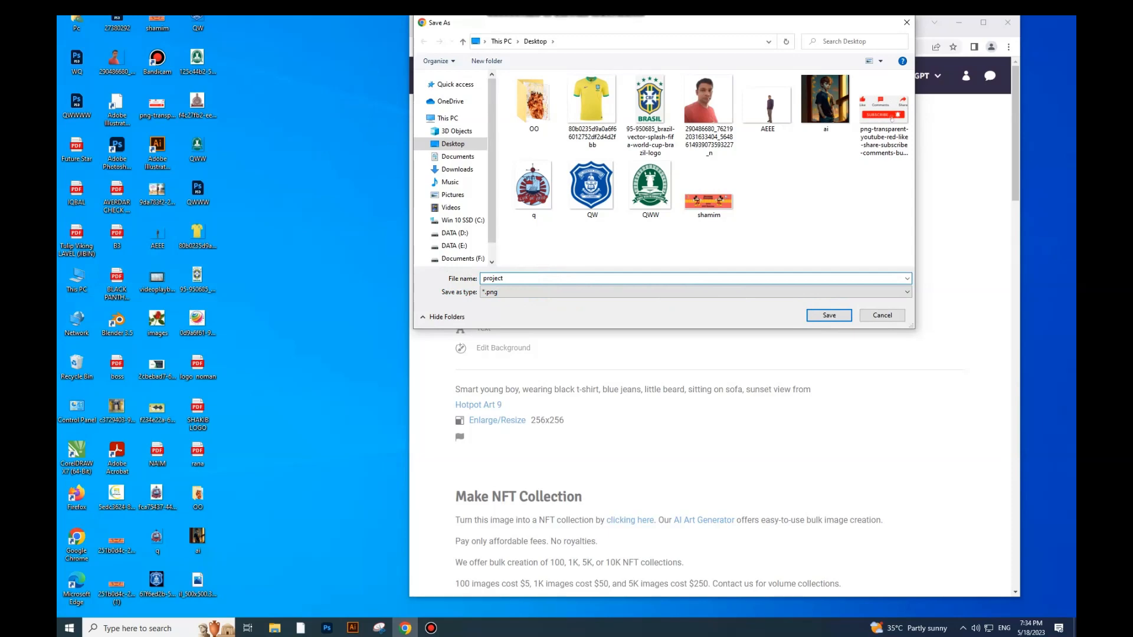
{"action": "left_click", "coordinate": [828, 315]}
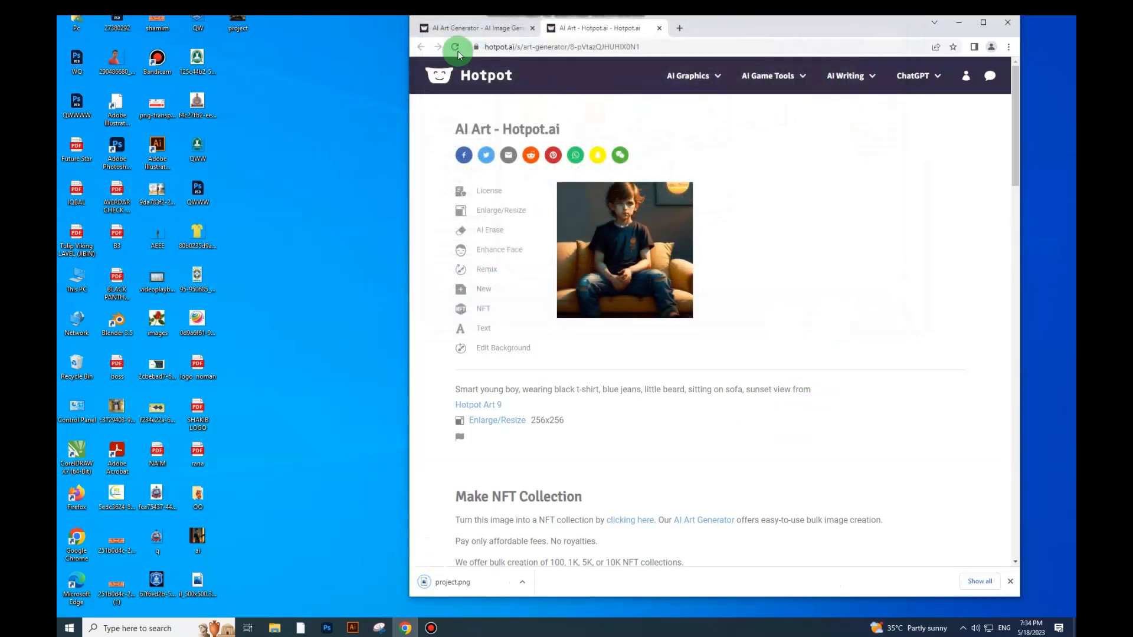
Search Google for picwish in a new tab and open the PicWish site's Photo Enhancer.
{"action": "left_click", "coordinate": [679, 28]}
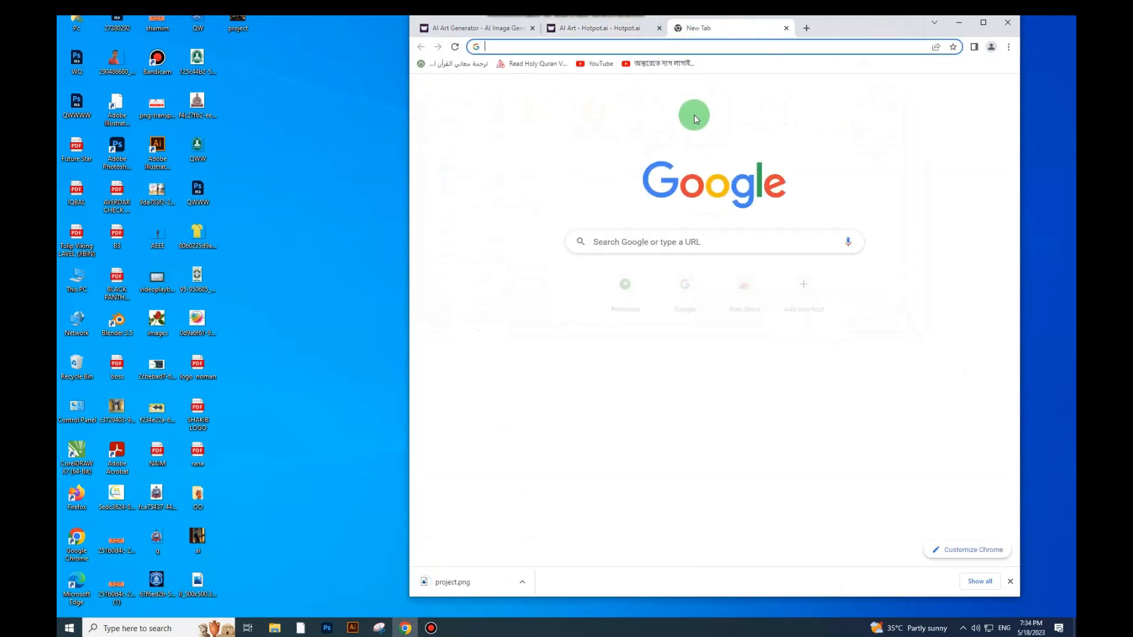
{"action": "left_click", "coordinate": [675, 237]}
{"action": "type", "text": "p"}
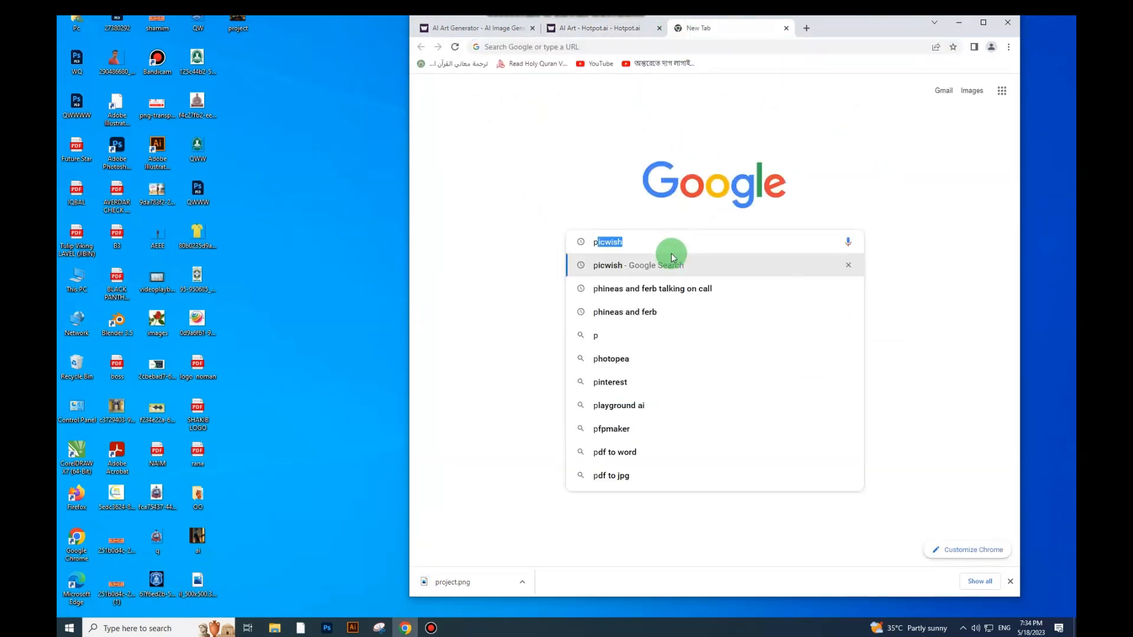
{"action": "type", "text": "ic"}
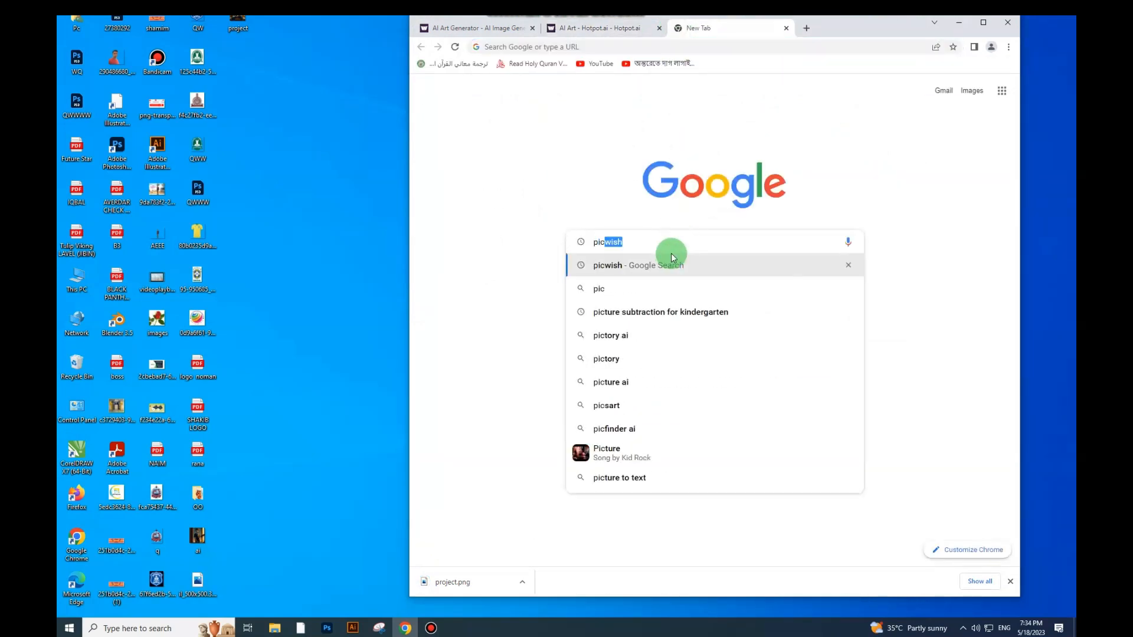
{"action": "type", "text": "wi"}
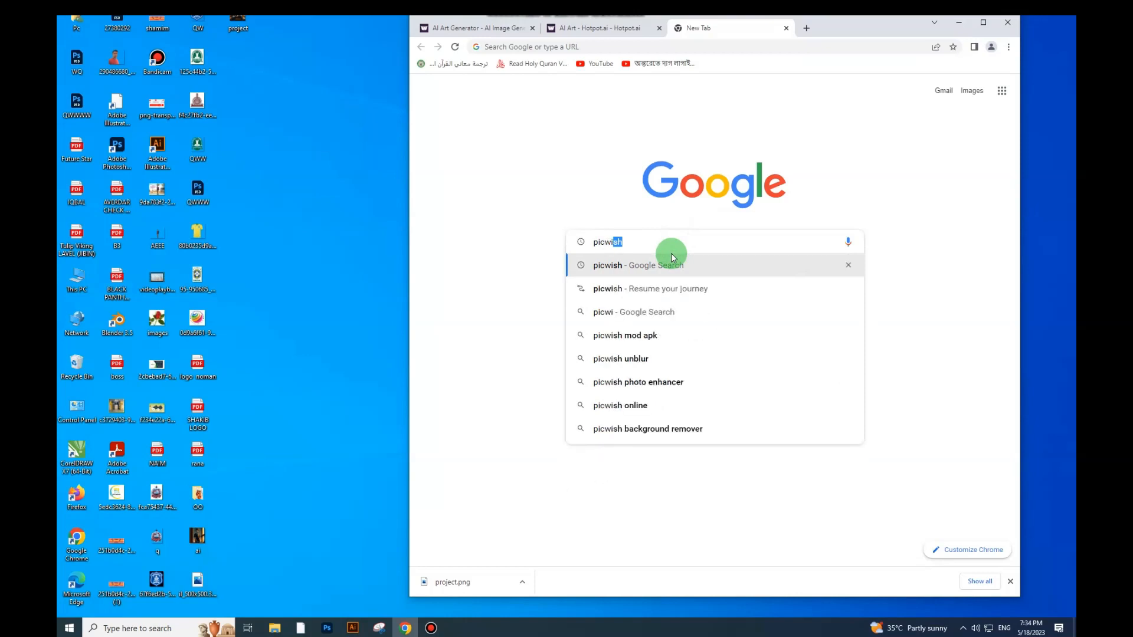
{"action": "left_click", "coordinate": [670, 266]}
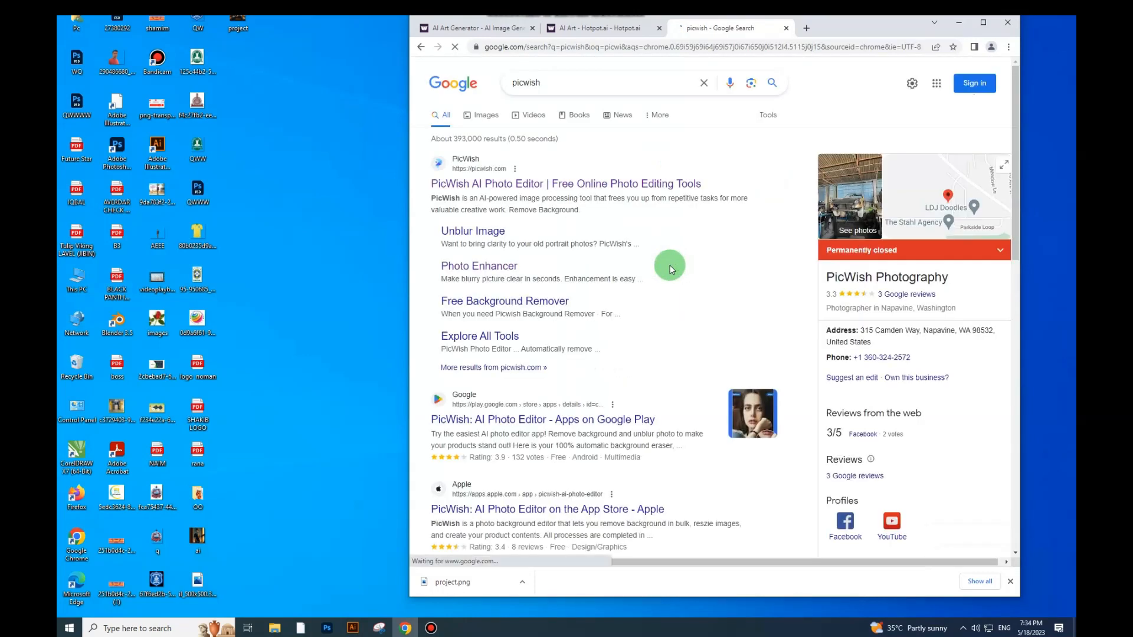
{"action": "left_click", "coordinate": [563, 183]}
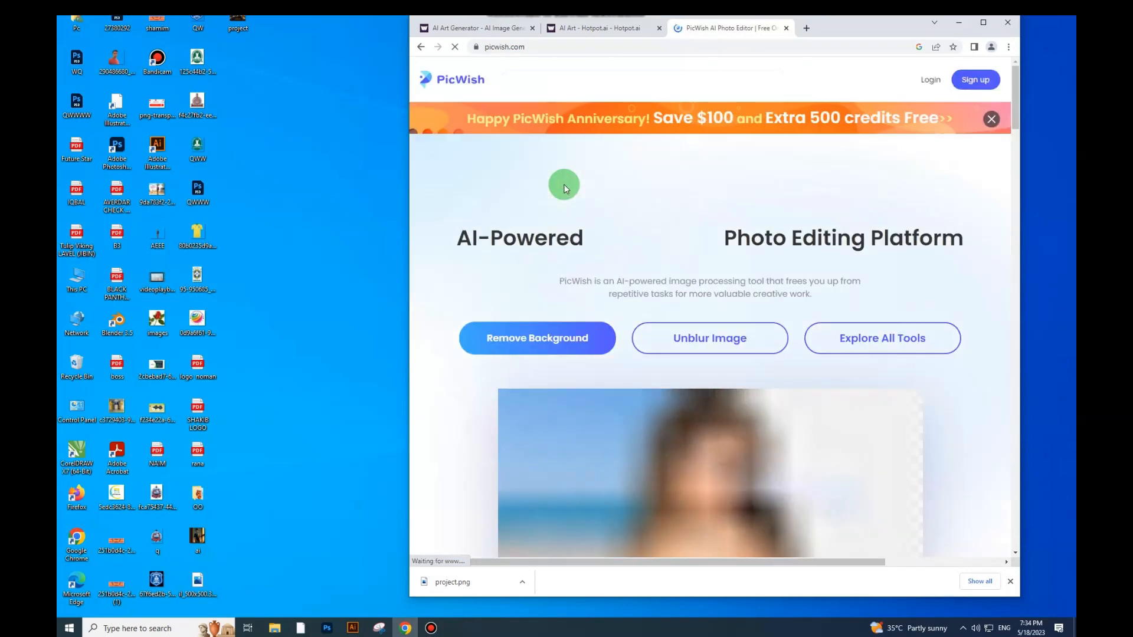
{"action": "scroll", "coordinate": [610, 346], "scroll_direction": "down", "scroll_amount": 6}
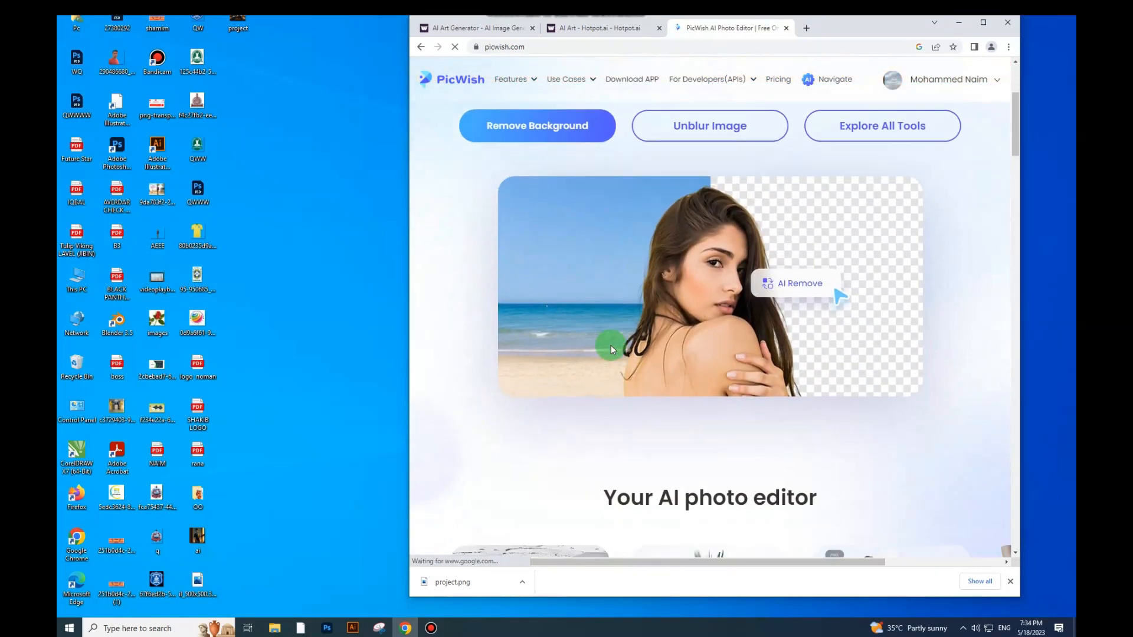
{"action": "scroll", "coordinate": [611, 346], "scroll_direction": "down", "scroll_amount": 1}
{"action": "left_click", "coordinate": [685, 328]}
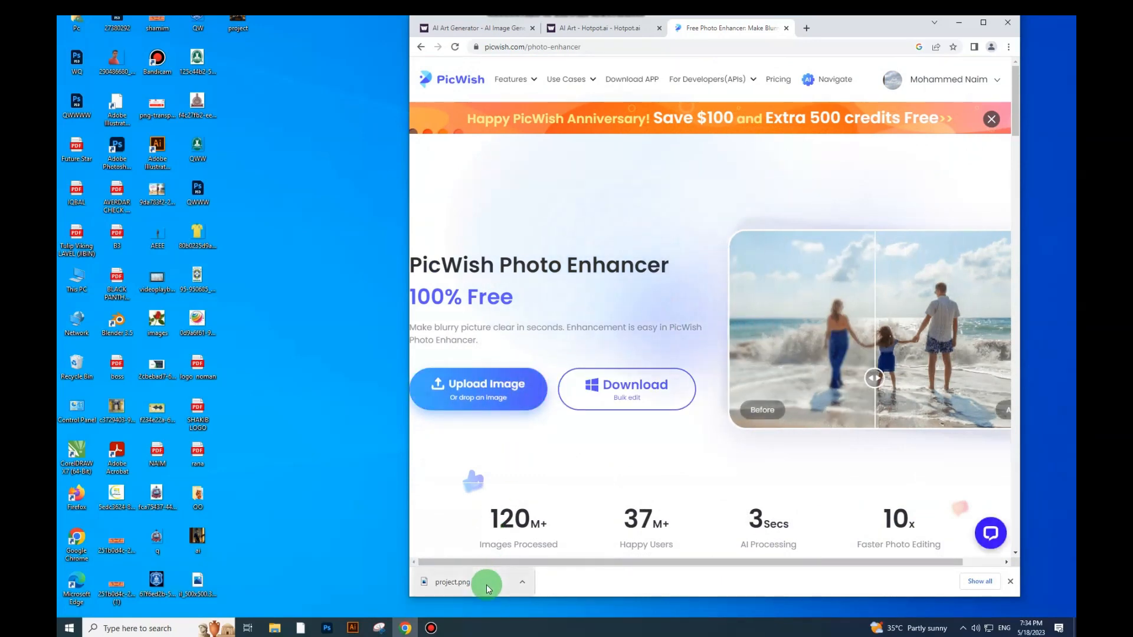
Upload the downloaded project.png to the Photo Enhancer and download the enhanced image, dismissing the app promotion.
{"action": "left_click_drag", "start_coordinate": [486, 578], "coordinate": [644, 319]}
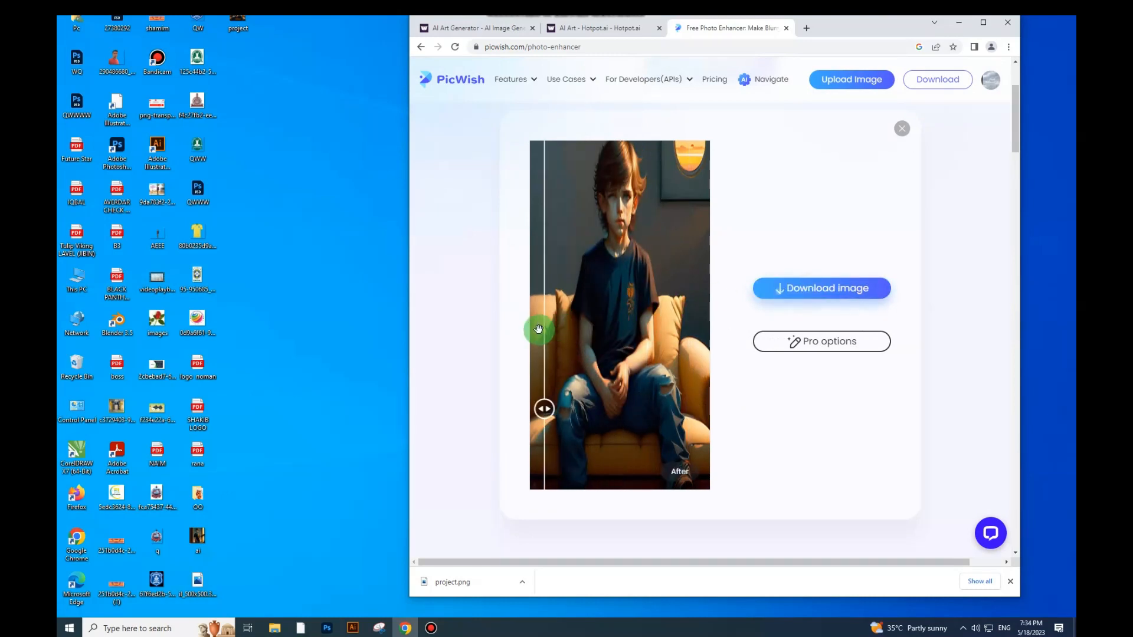
{"action": "left_click", "coordinate": [802, 291]}
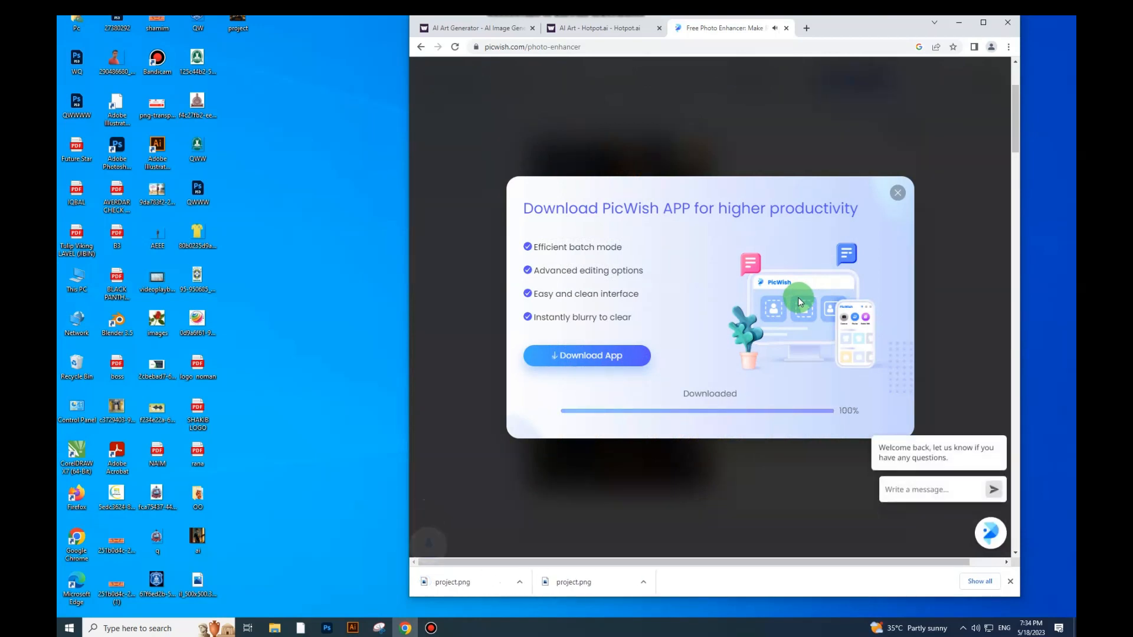
{"action": "left_click", "coordinate": [898, 193]}
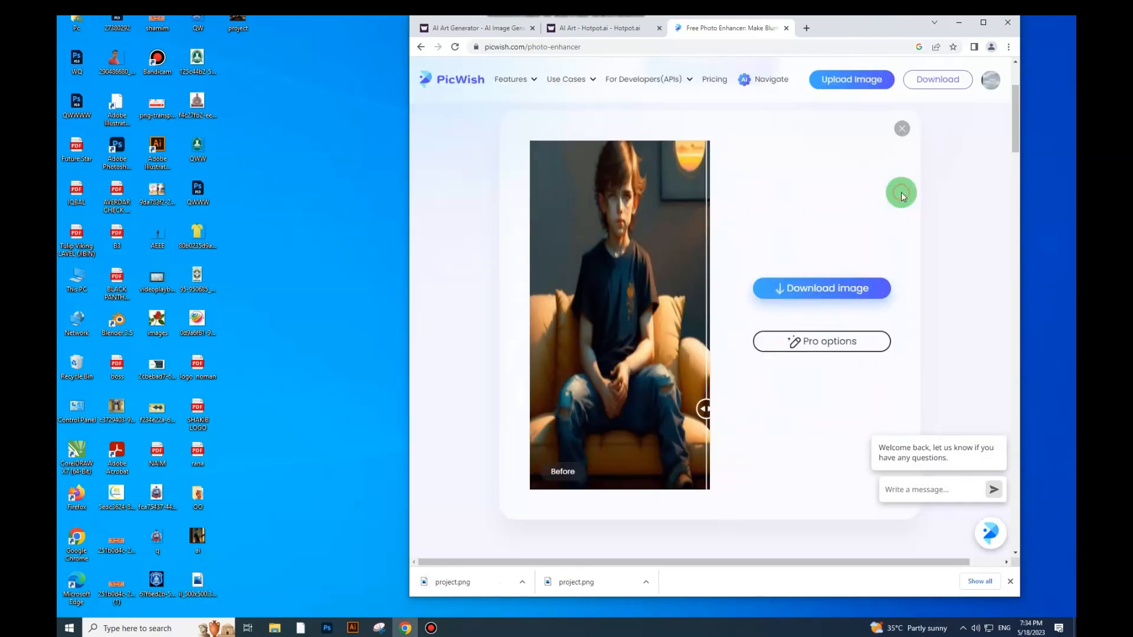
Search Google for studio.d-id in a new tab and open the D-ID studio site.
{"action": "left_click", "coordinate": [804, 28]}
{"action": "left_click", "coordinate": [715, 239]}
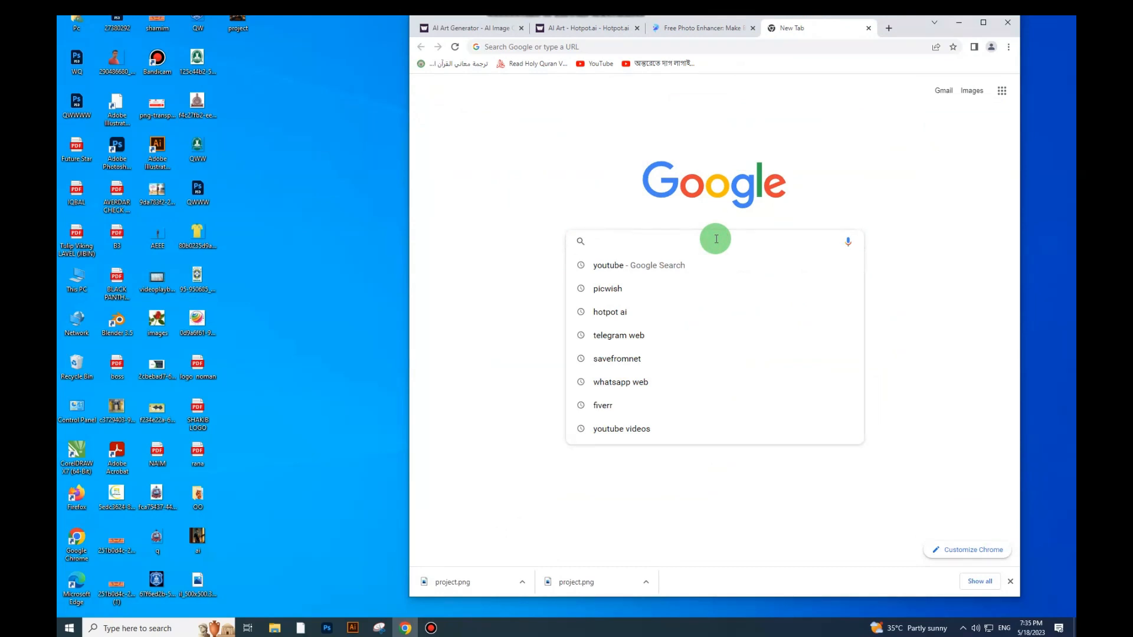
{"action": "type", "text": "stud"}
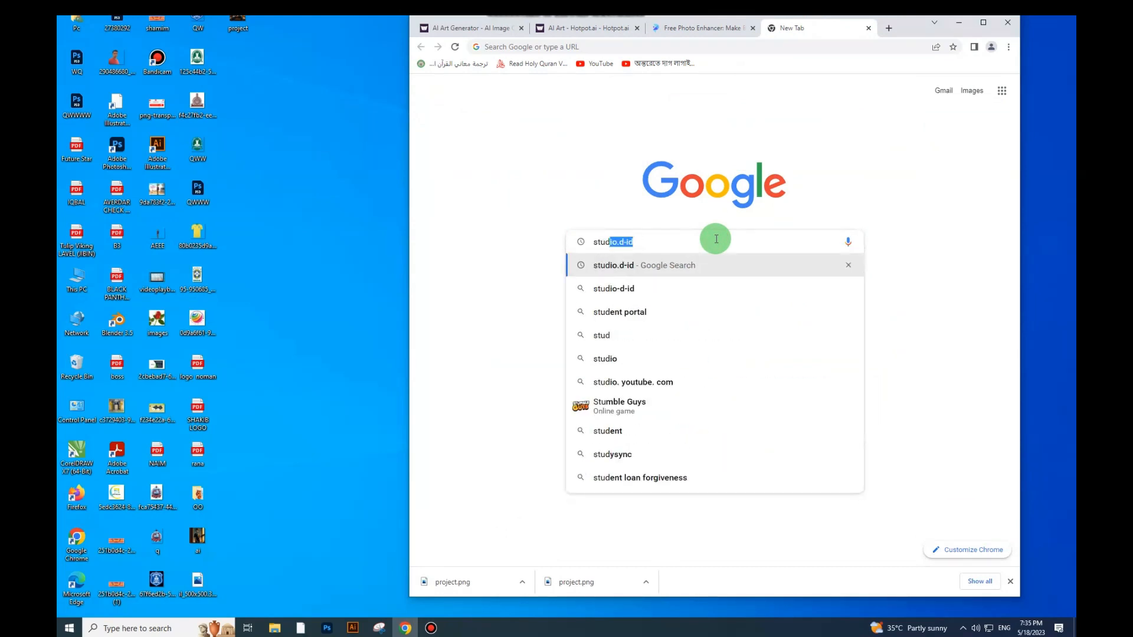
{"action": "type", "text": "io"}
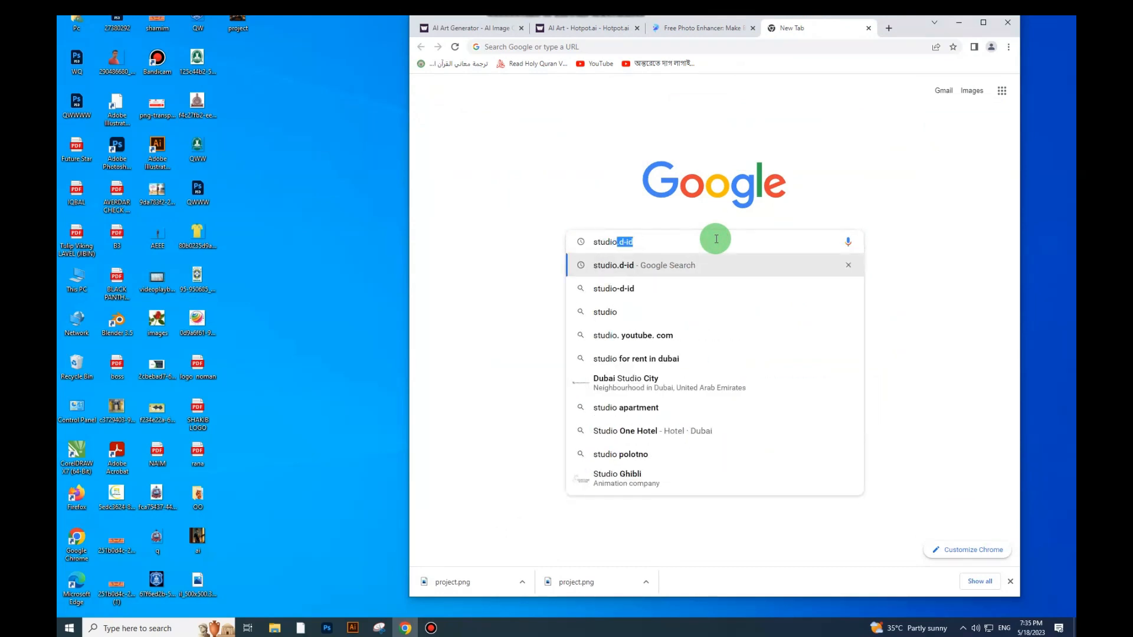
{"action": "left_click", "coordinate": [698, 264]}
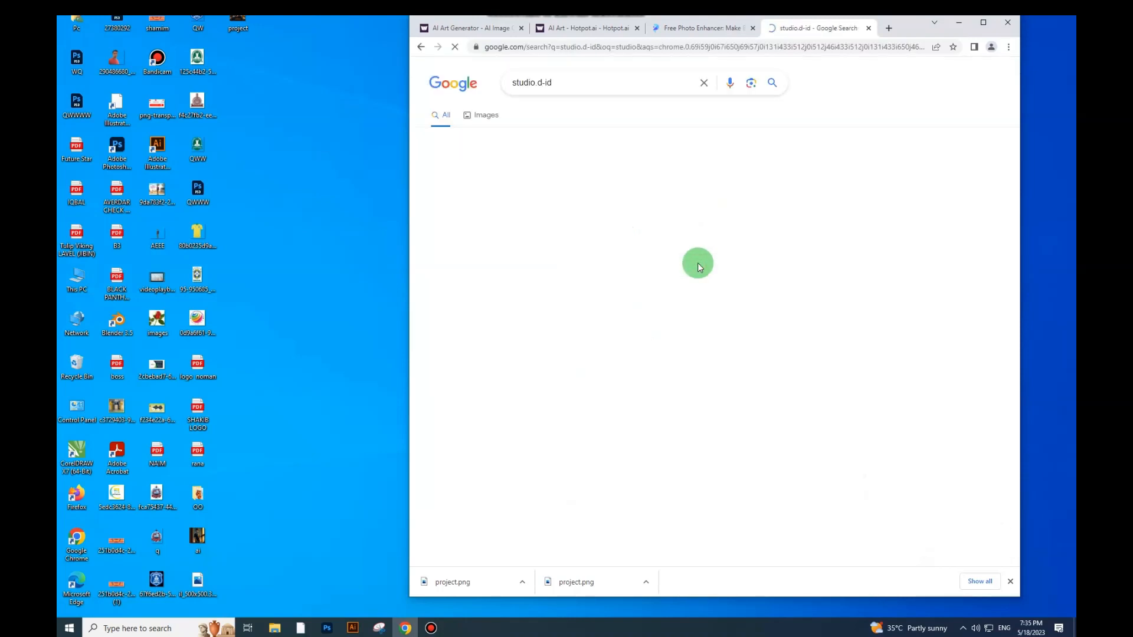
{"action": "left_click", "coordinate": [475, 183]}
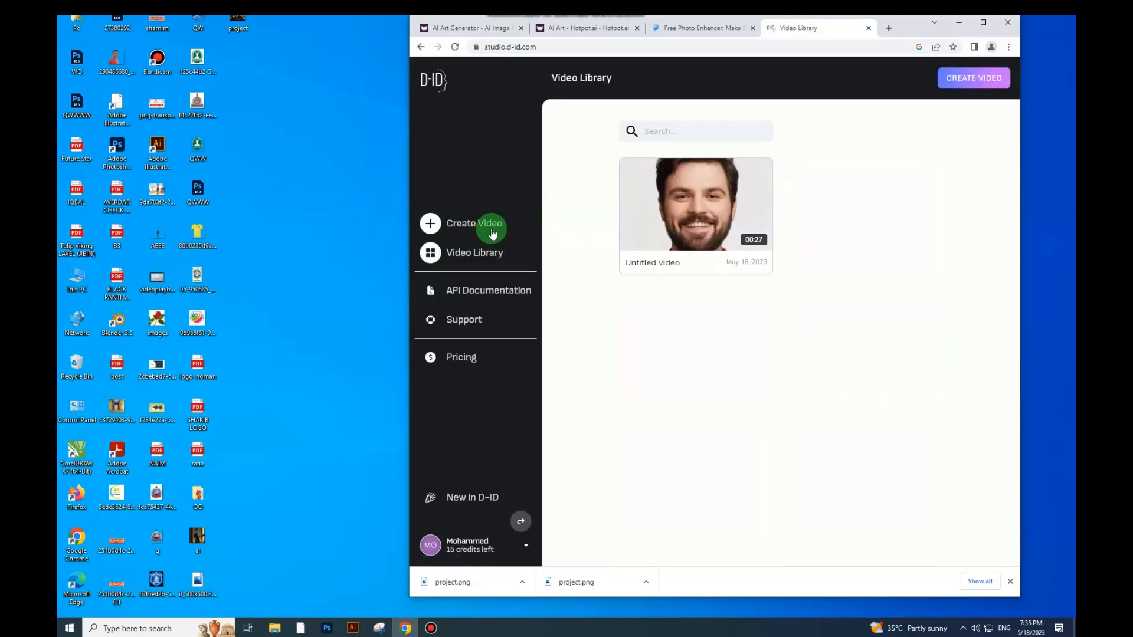
Start a new D-ID video and add the enhanced project image from Downloads as its presenter.
{"action": "left_click", "coordinate": [492, 232]}
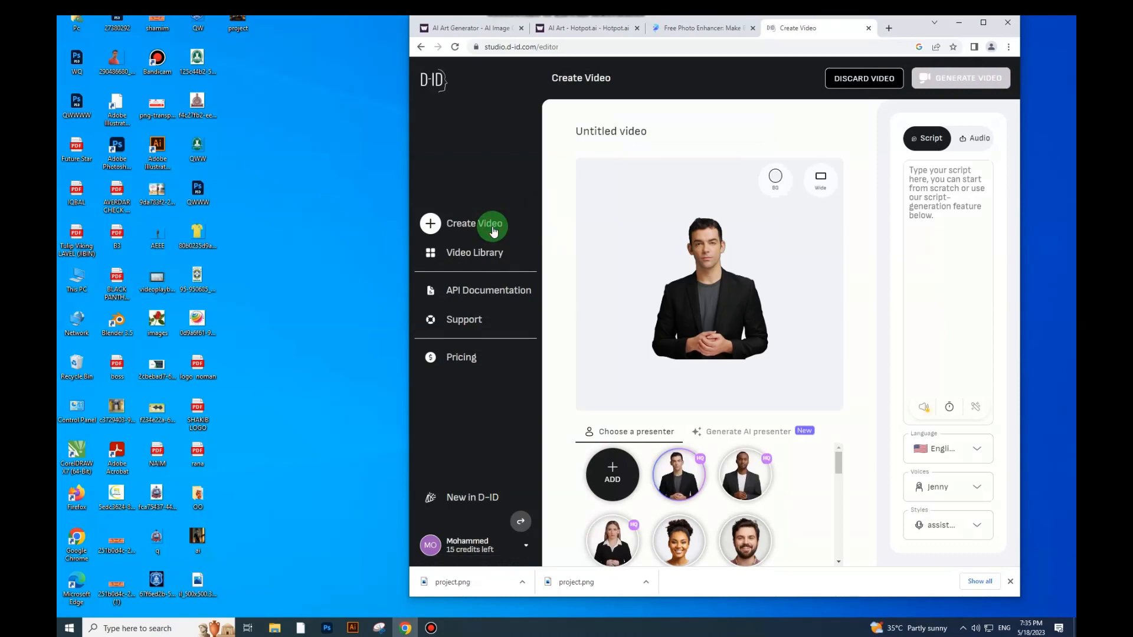
{"action": "left_click", "coordinate": [626, 478]}
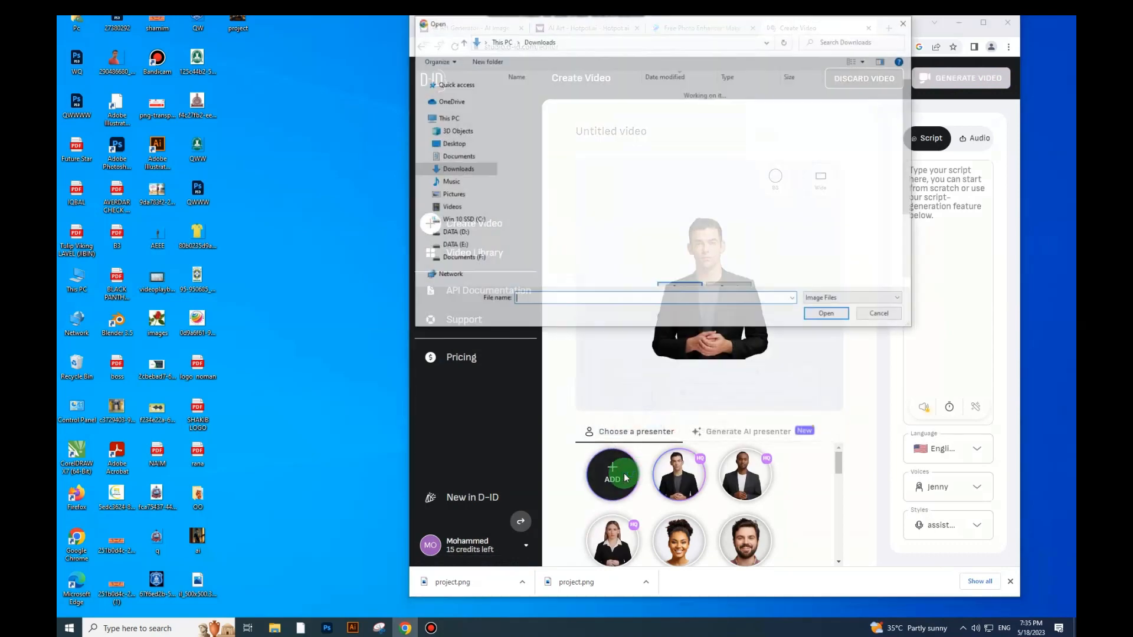
{"action": "left_click", "coordinate": [529, 108]}
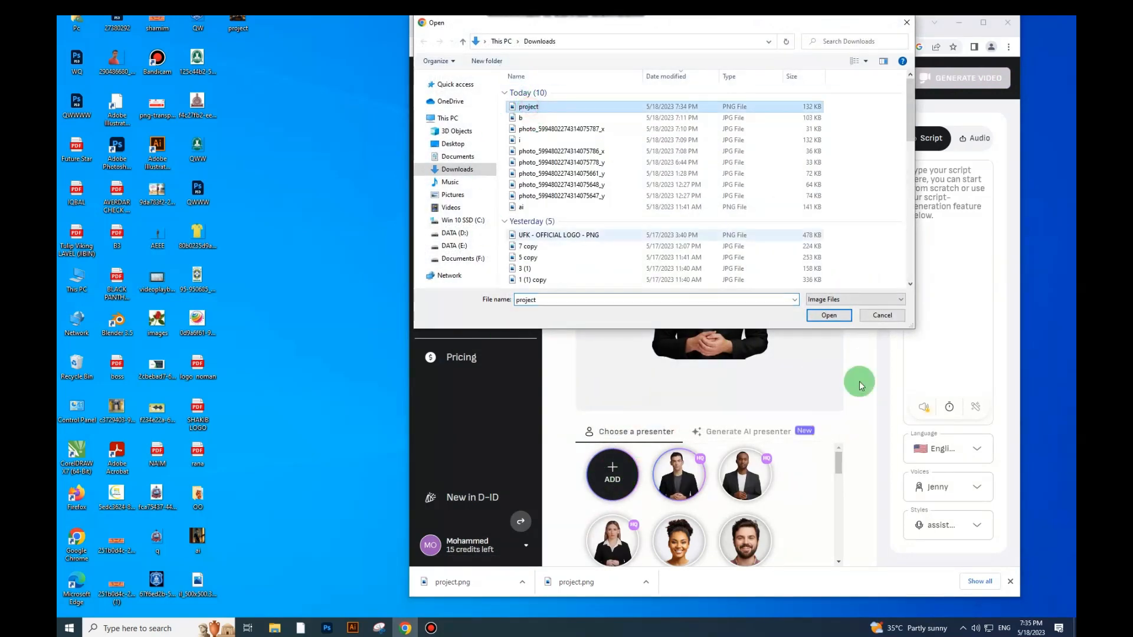
{"action": "left_click", "coordinate": [840, 316]}
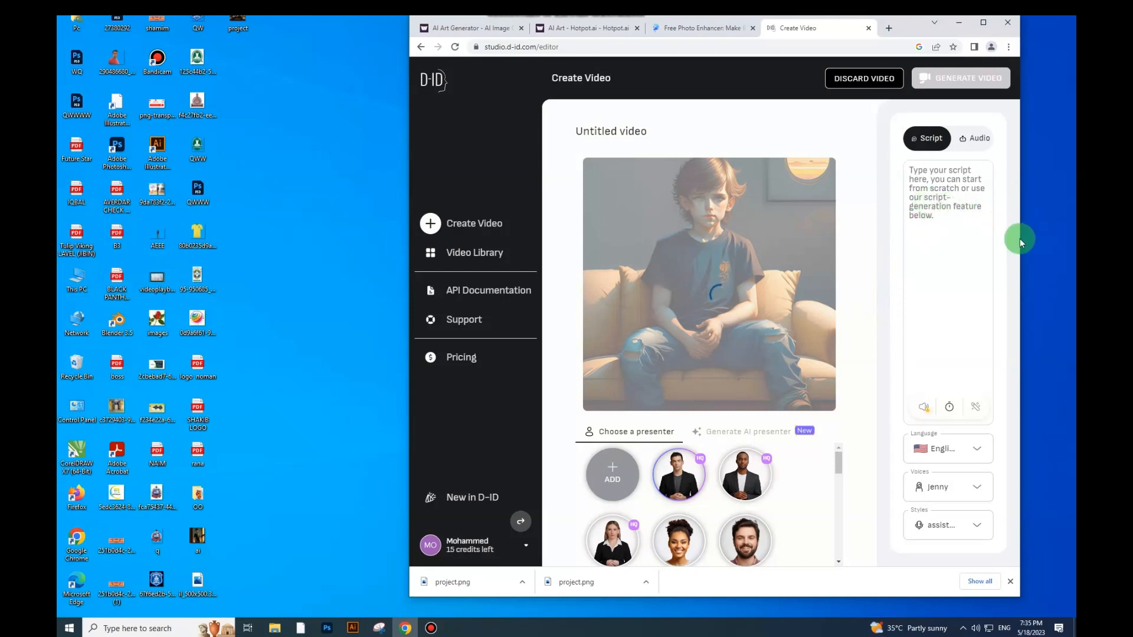
Upload "DO WHAT IS HARD - Motivational Speech" from Downloads as the video's voice audio.
{"action": "left_click", "coordinate": [972, 138]}
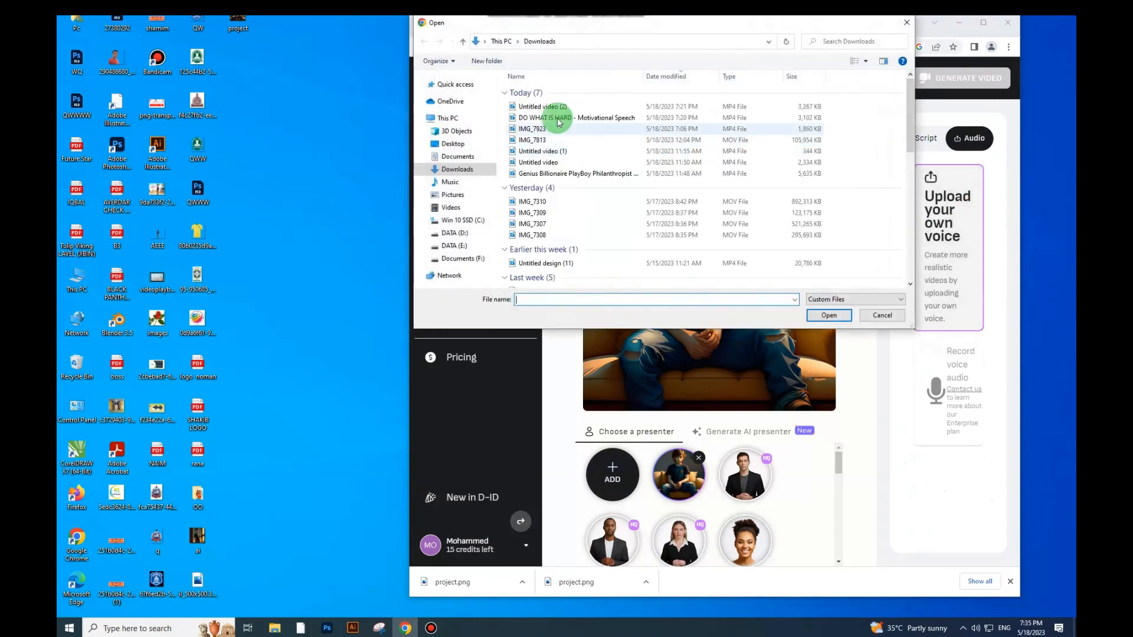
{"action": "left_click", "coordinate": [566, 117]}
{"action": "left_click", "coordinate": [826, 317]}
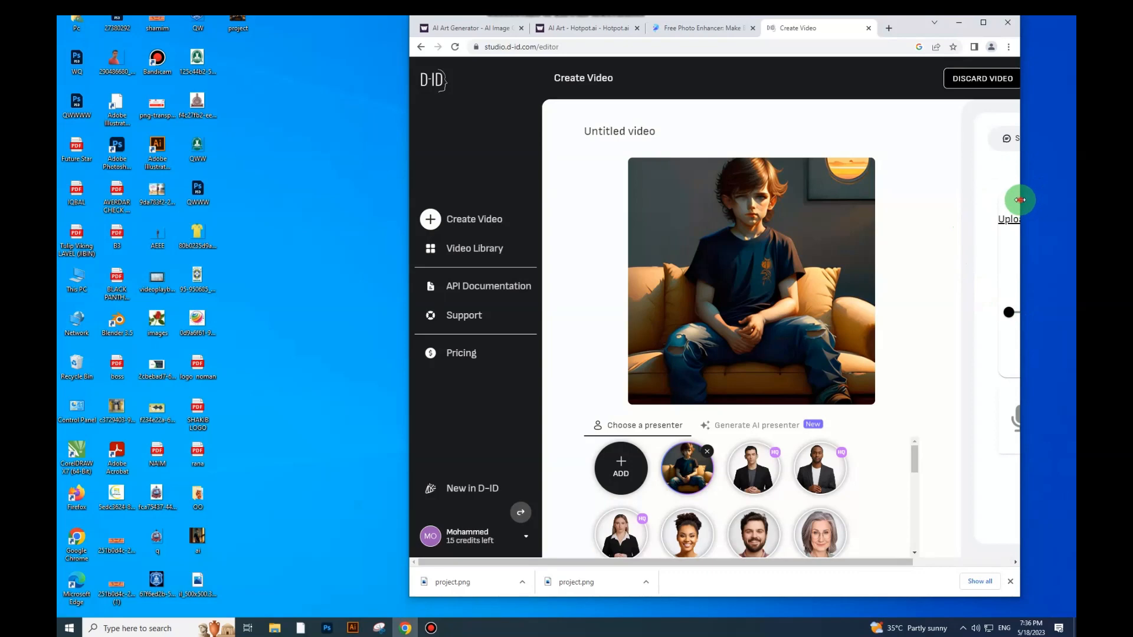
Widen the browser window and generate the untitled video from the uploaded presenter and speech audio.
{"action": "left_click_drag", "start_coordinate": [1017, 203], "coordinate": [1062, 201]}
{"action": "left_click", "coordinate": [1050, 83]}
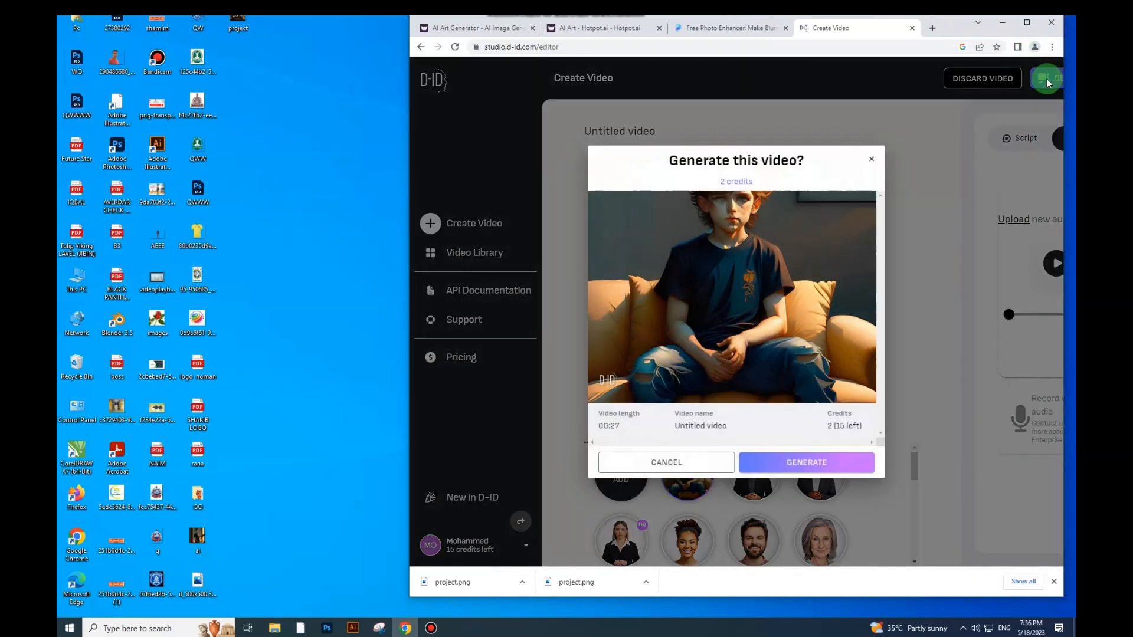
{"action": "left_click", "coordinate": [821, 463]}
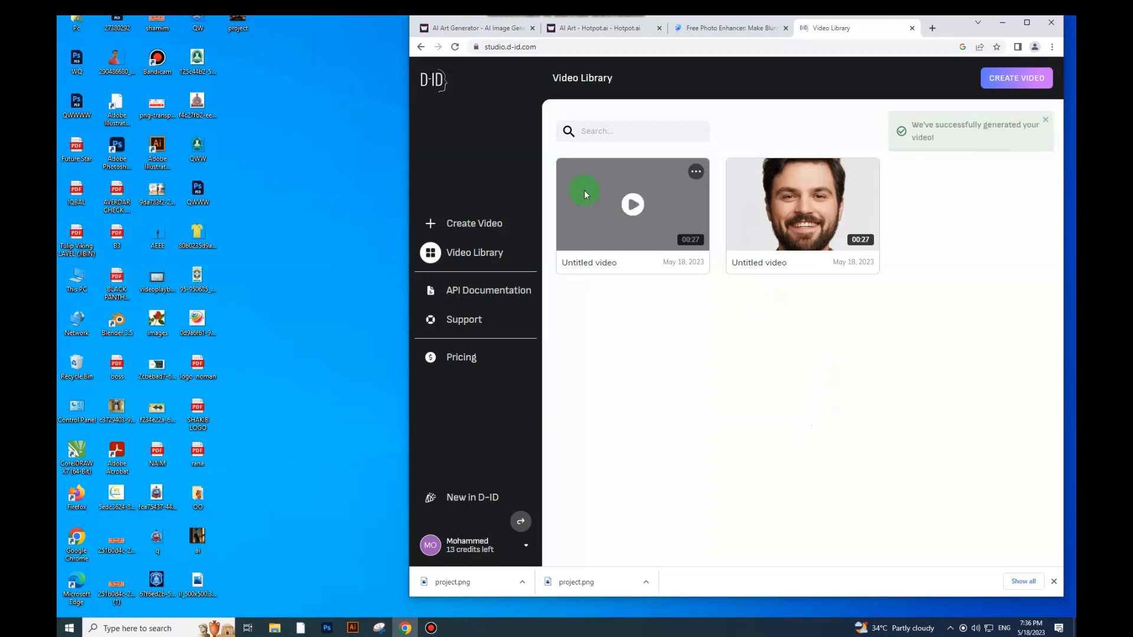
Download the newly generated video of the seated boy from the Video Library.
{"action": "right_click", "coordinate": [601, 202]}
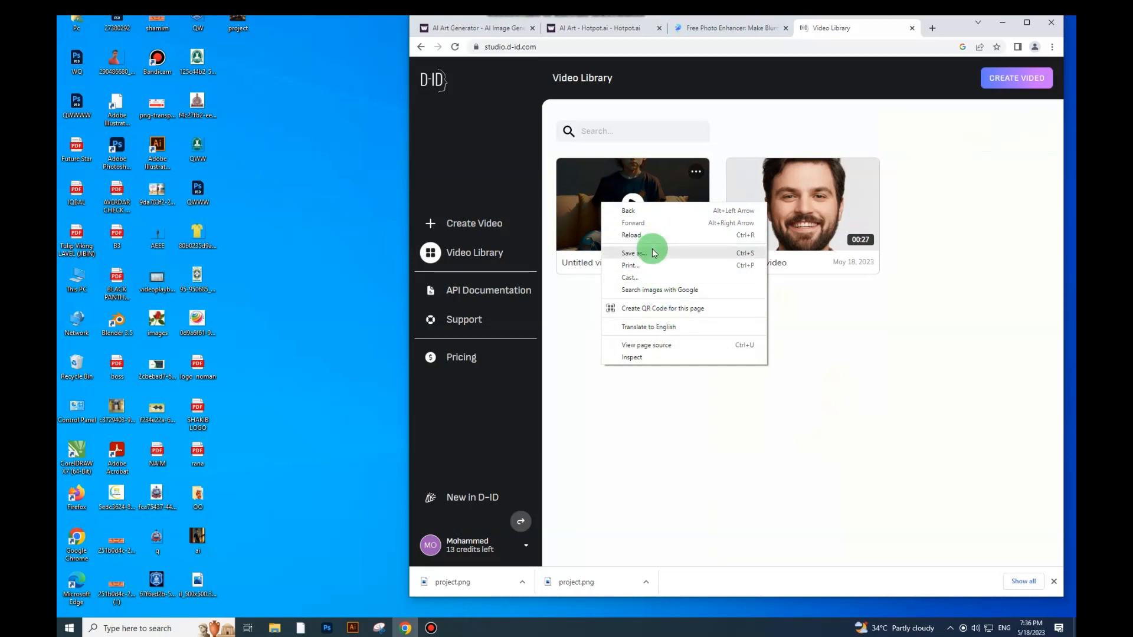
{"action": "left_click", "coordinate": [824, 327]}
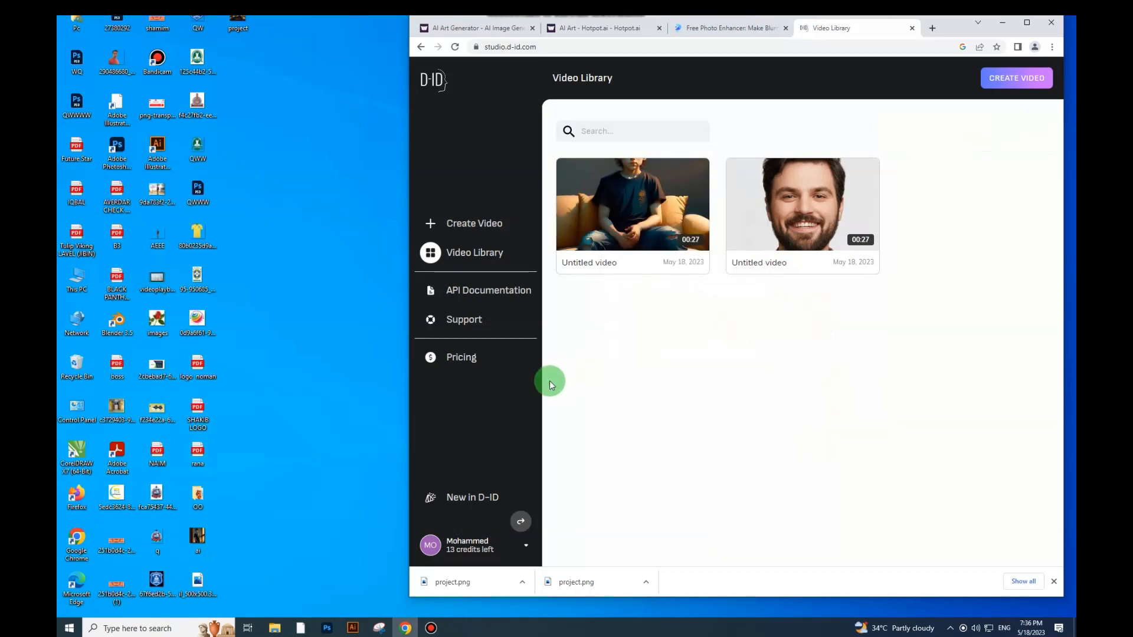
{"action": "mouse_move", "coordinate": [650, 172]}
{"action": "left_click", "coordinate": [699, 178]}
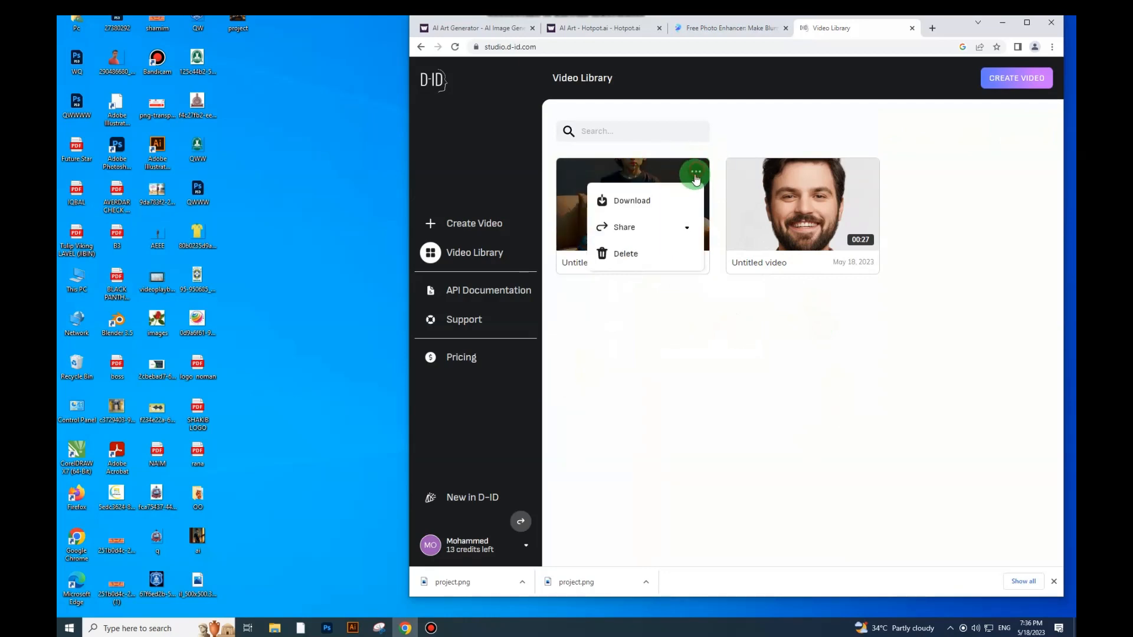
{"action": "left_click", "coordinate": [656, 202]}
{"action": "left_click", "coordinate": [771, 442]}
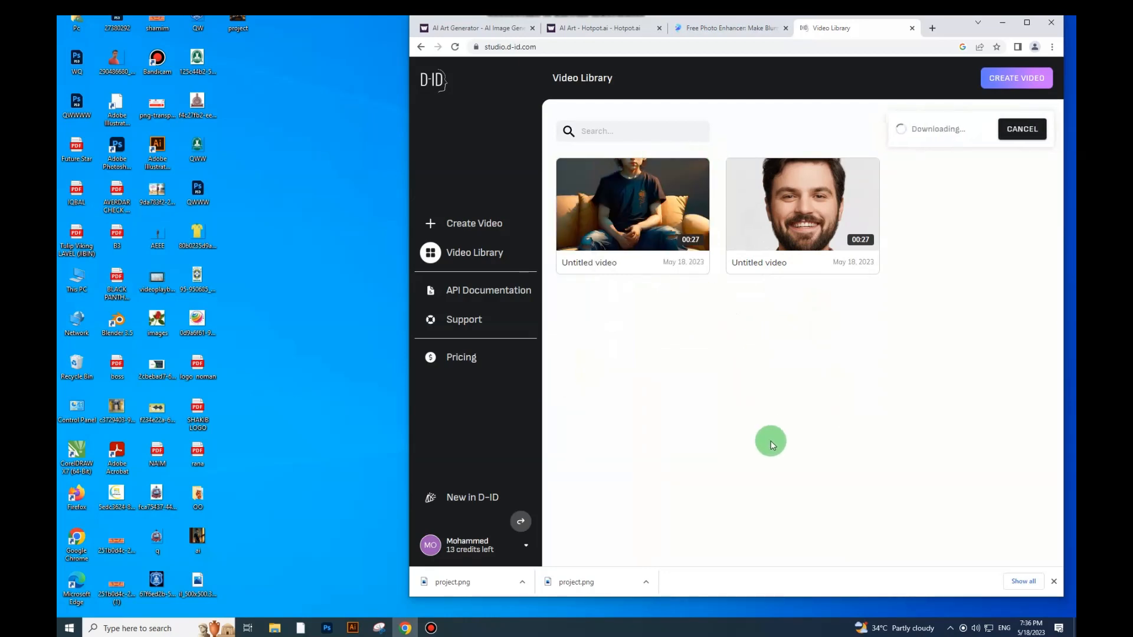